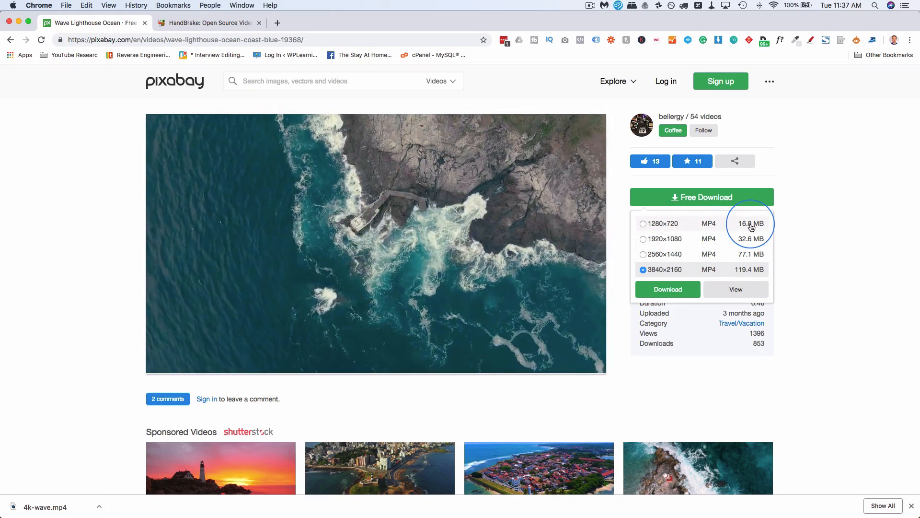
Close the Pixabay download options and switch to the HandBrake website tab.
click(623, 181)
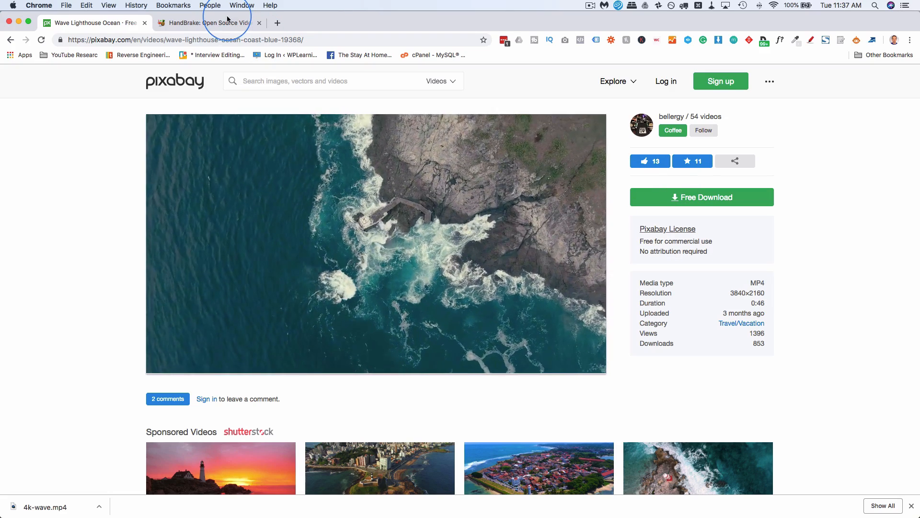
click(201, 25)
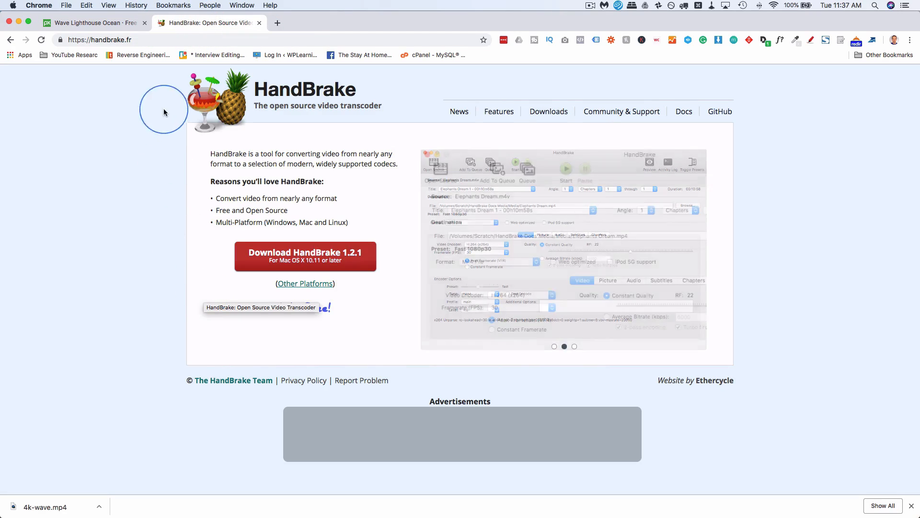
click(105, 42)
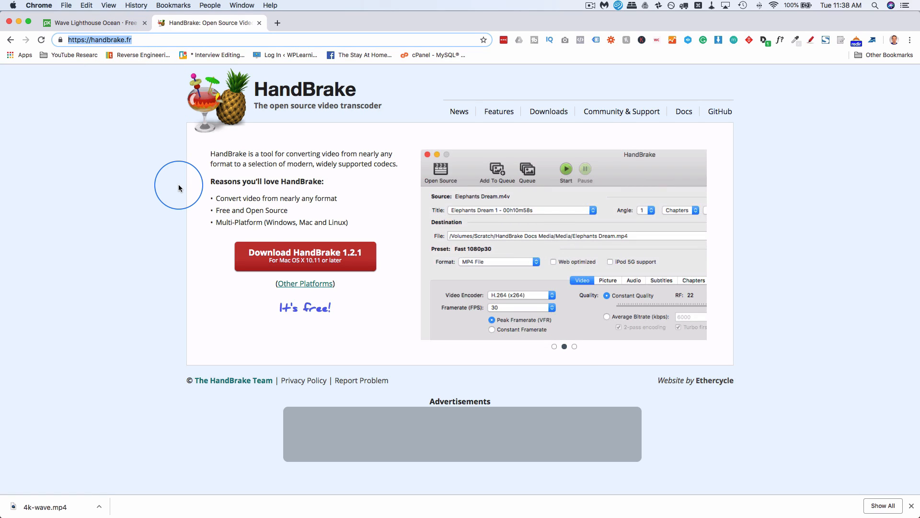
Download the HandBrake 1.2.1 installer for Mac OS from the HandBrake website.
click(358, 303)
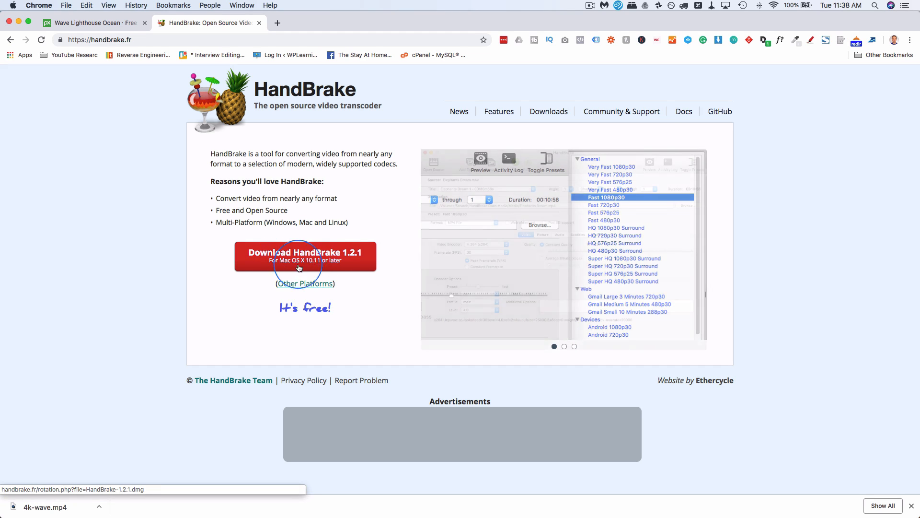
super+click(304, 284)
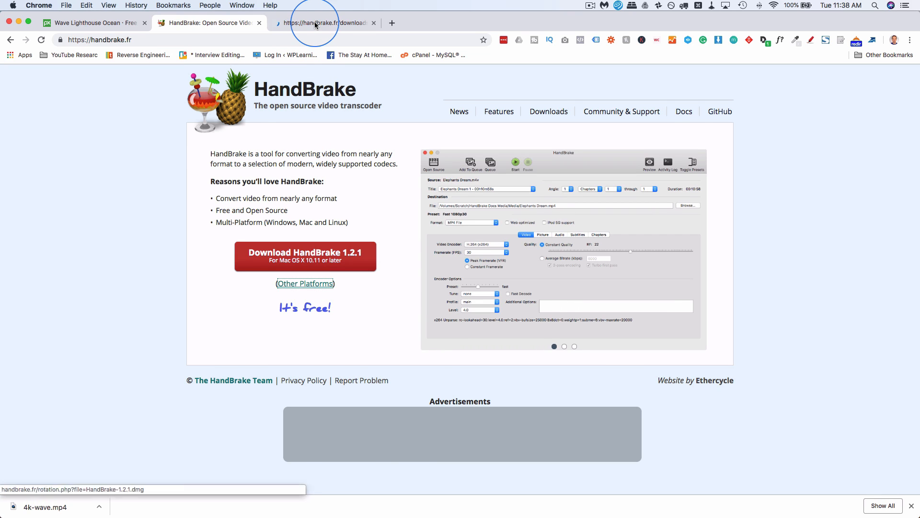
click(315, 24)
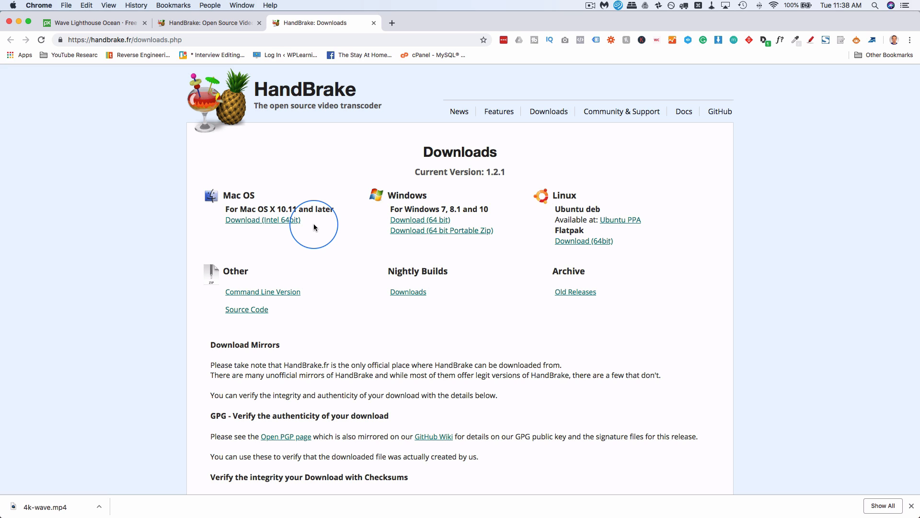
click(184, 23)
click(351, 247)
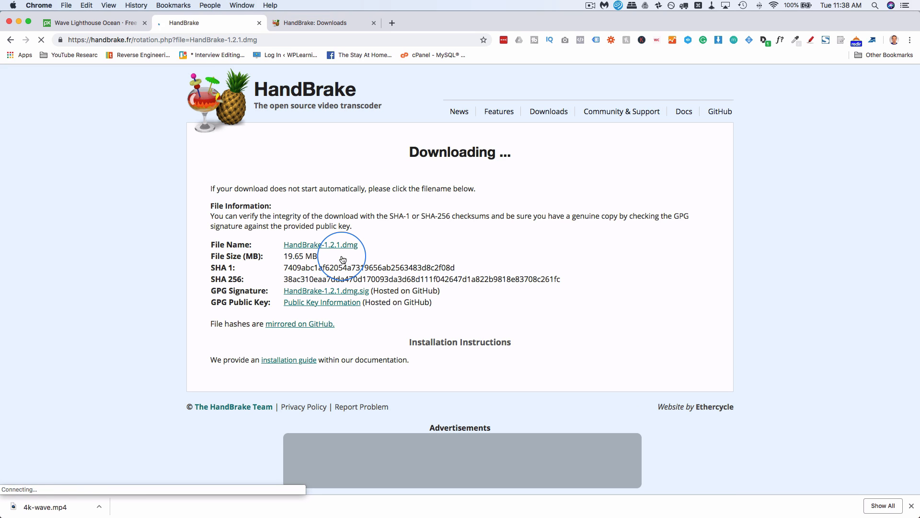
click(783, 332)
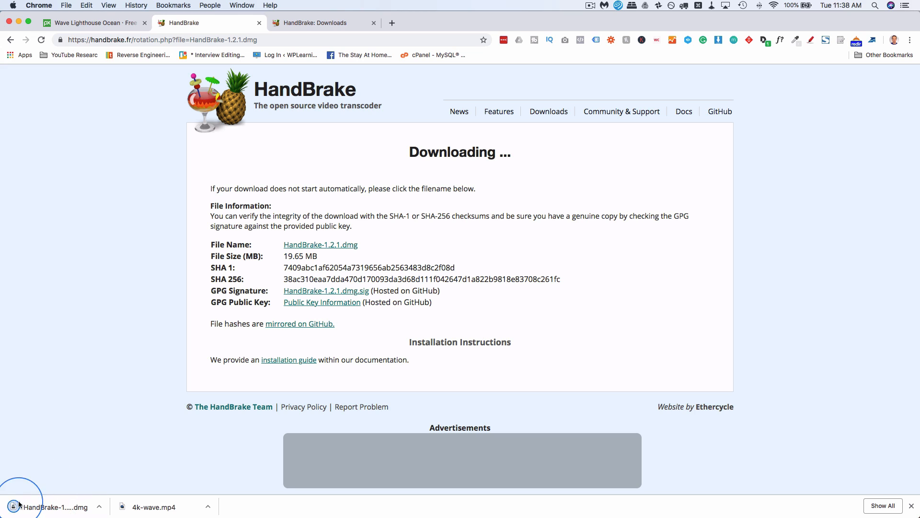
Open the downloaded HandBrake-1.2.1.dmg disk image and launch HandBrake, confirming it may open.
click(50, 510)
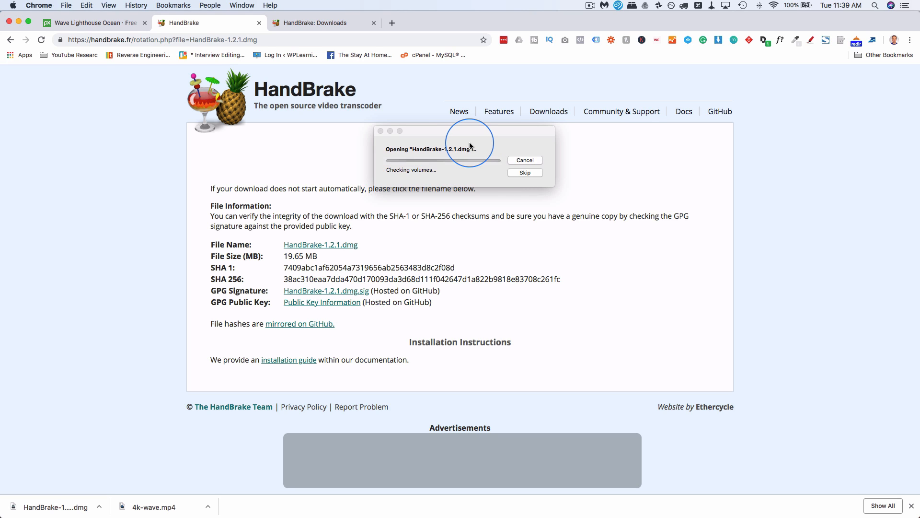
click(634, 126)
double_click(633, 126)
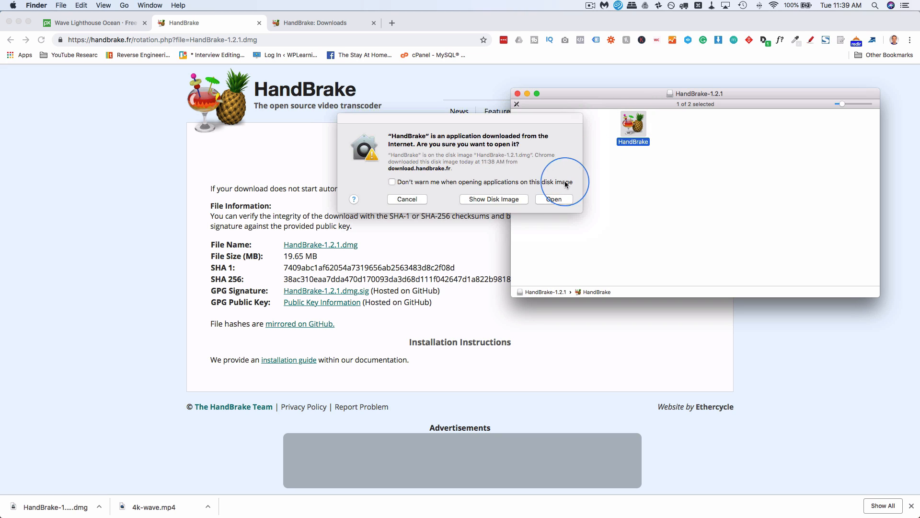
click(557, 201)
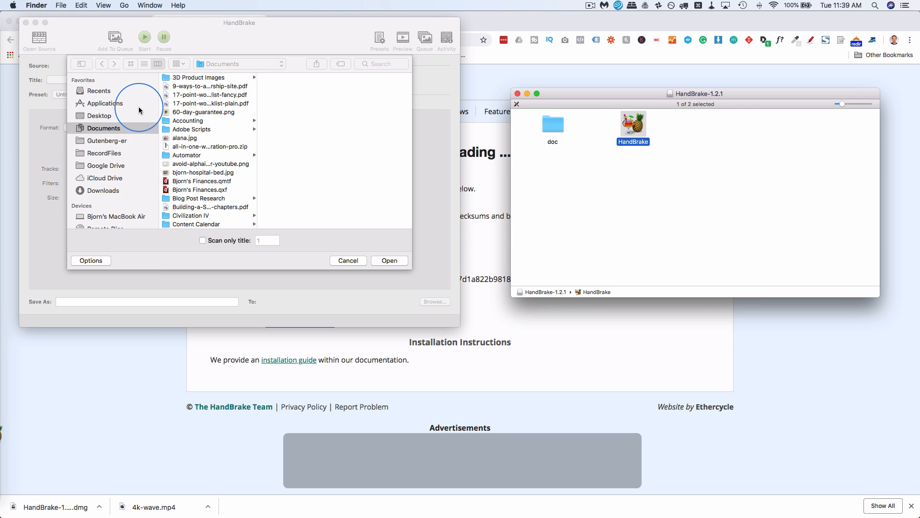
Open the 4k-wave video from the website videos folder in Downloads as the source.
click(103, 192)
scroll(202, 143, down, 5)
scroll(202, 143, down, 1)
key(w)
scroll(202, 186, down, 4)
click(213, 171)
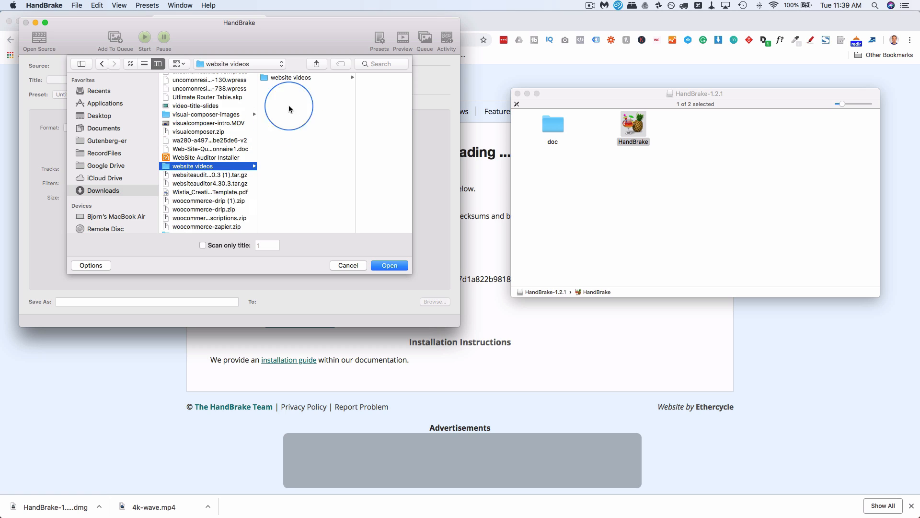
click(314, 78)
click(390, 266)
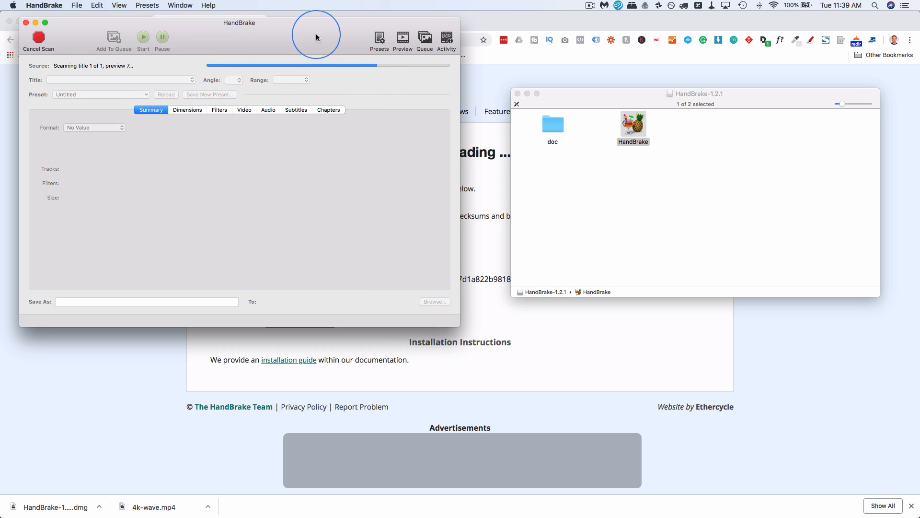
Review the download resolution options on the Pixabay video page.
drag(295, 28, 451, 101)
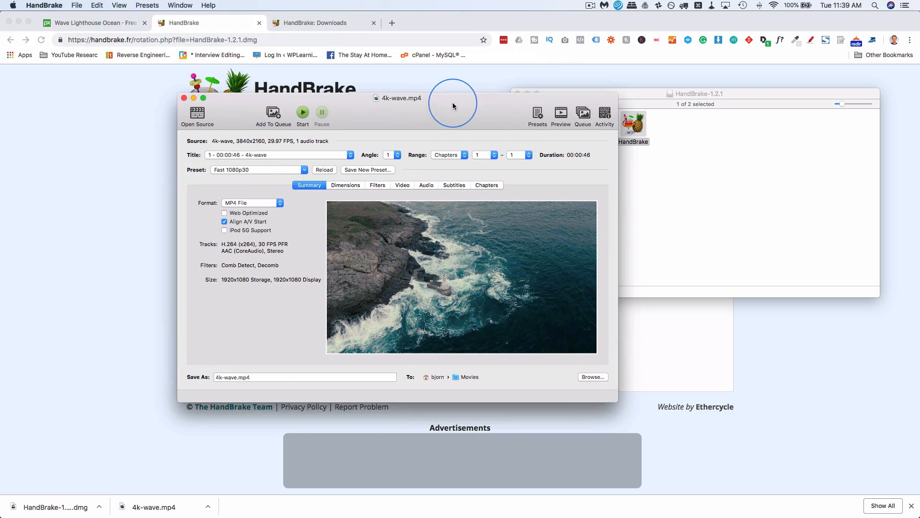
click(117, 27)
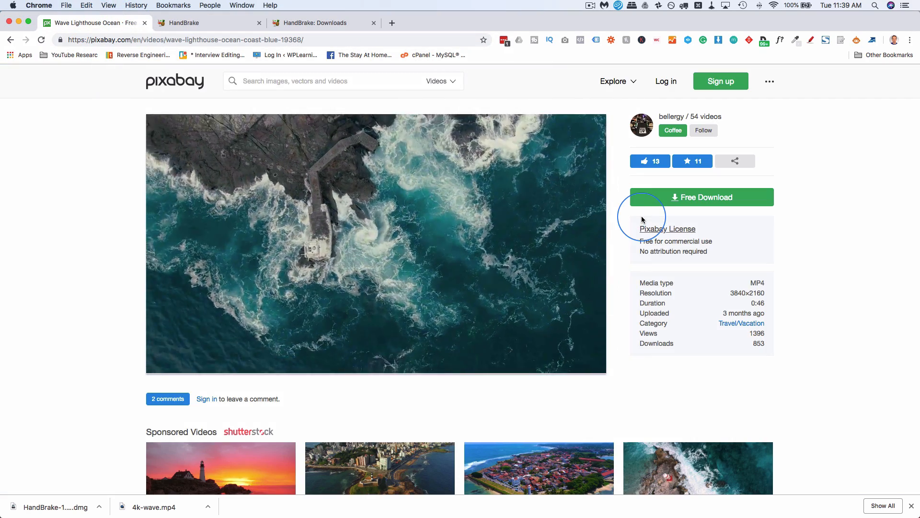
click(693, 199)
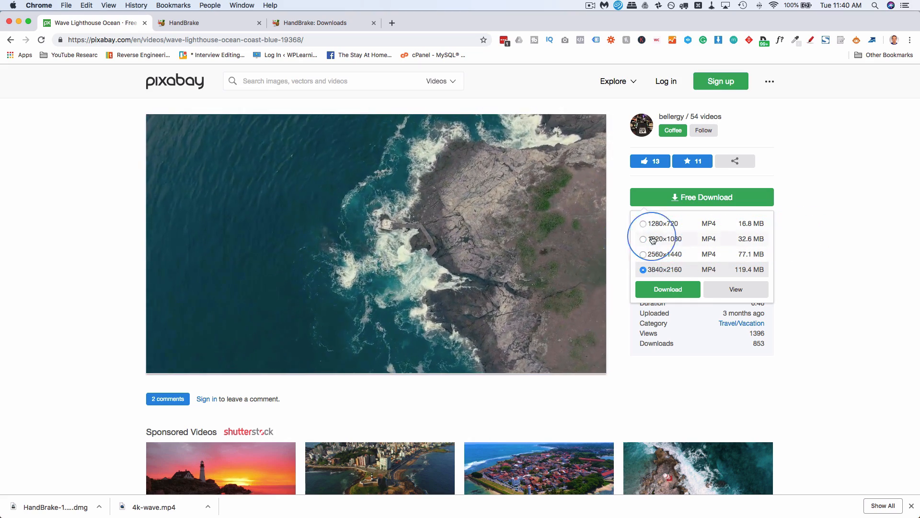
Return to HandBrake and set the video's Constant Quality to RF 25.
key(super+Tab)
drag(372, 116, 350, 75)
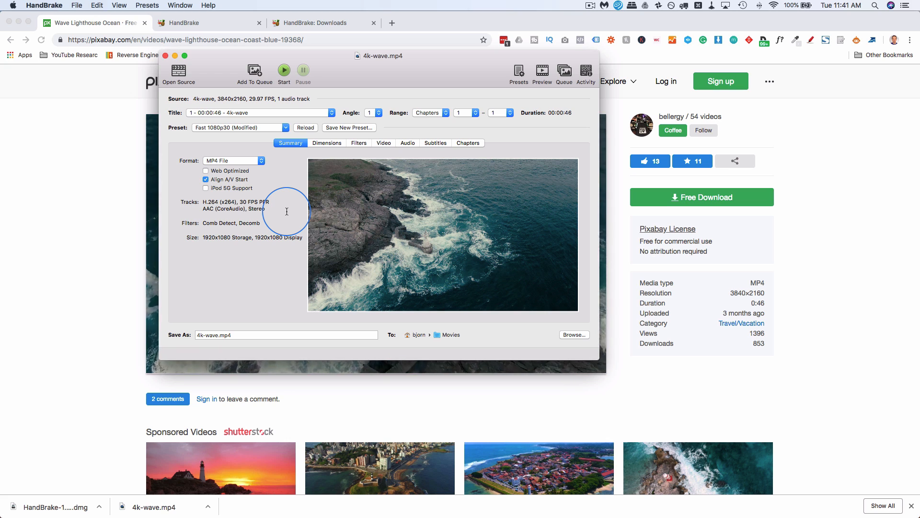
click(207, 171)
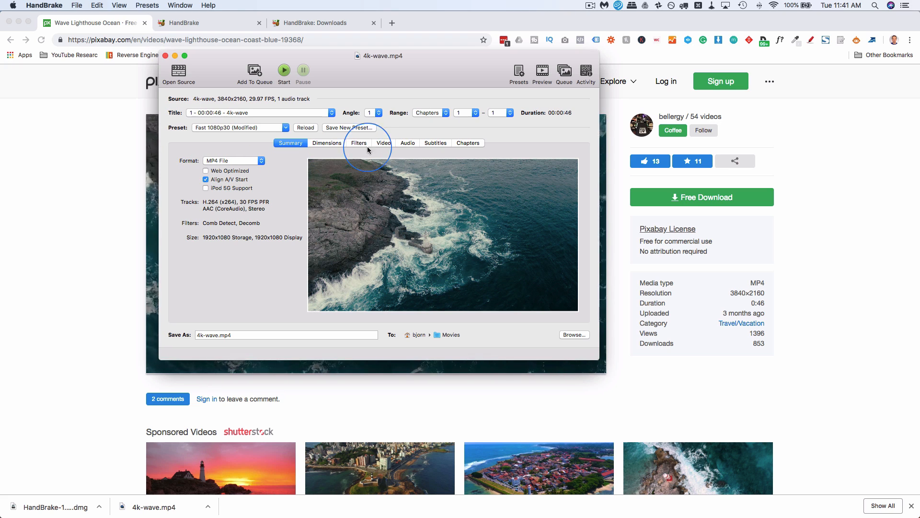
click(387, 144)
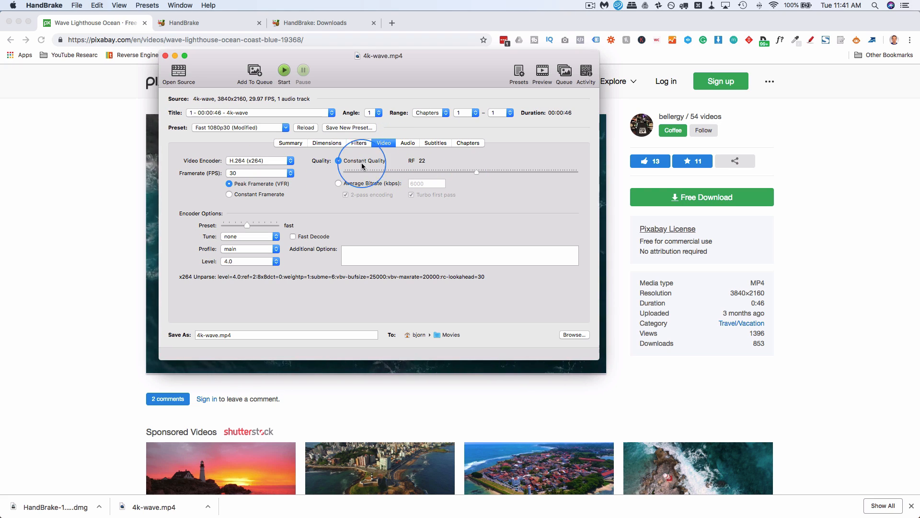
drag(480, 174, 455, 176)
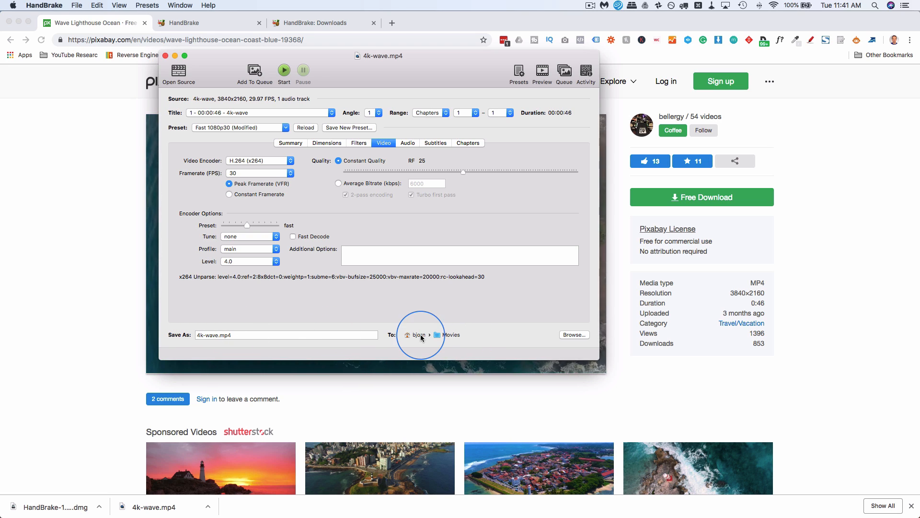
Set the output destination to the website videos subfolder inside Downloads > website videos.
click(577, 336)
click(428, 112)
click(455, 128)
click(525, 301)
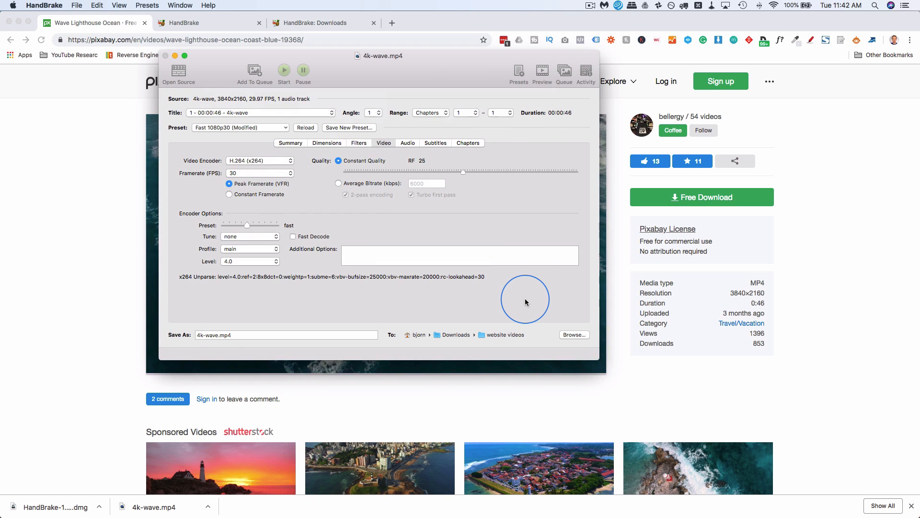
click(594, 345)
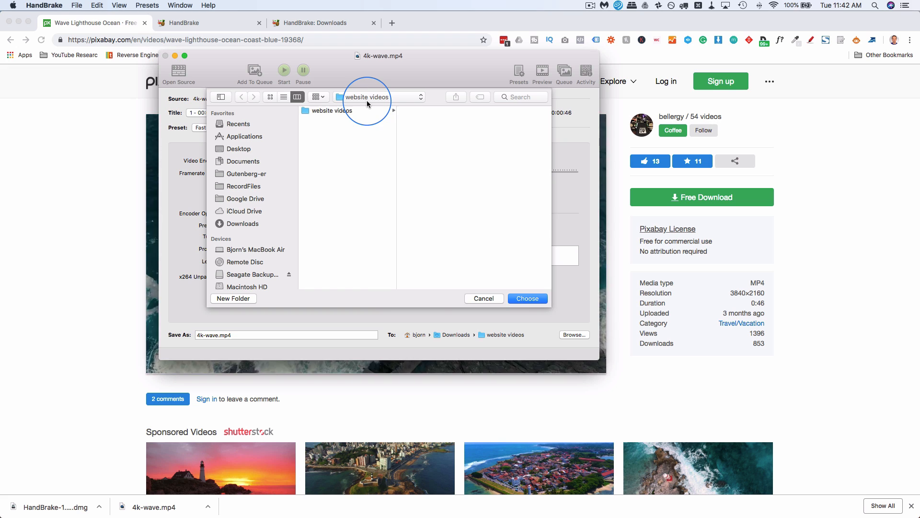
click(349, 114)
click(434, 116)
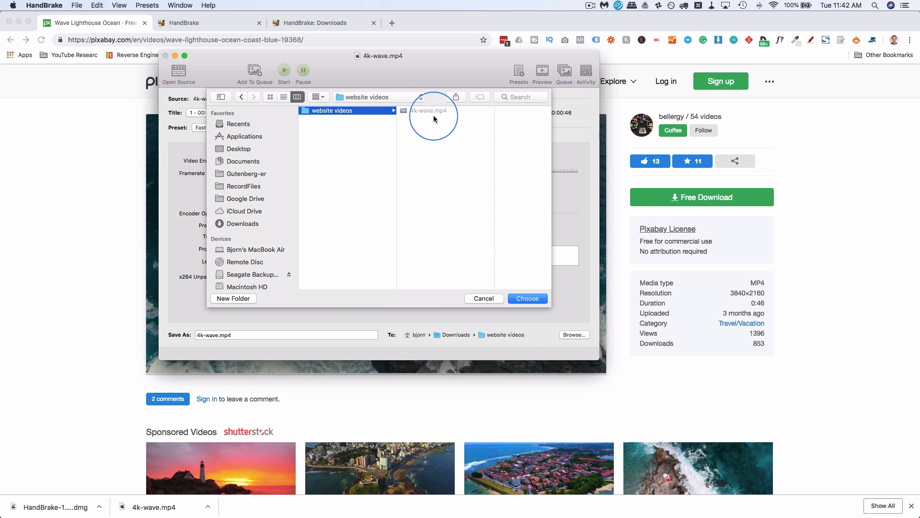
click(528, 298)
Name the output file less-than-4k-wave.mp4.
click(219, 335)
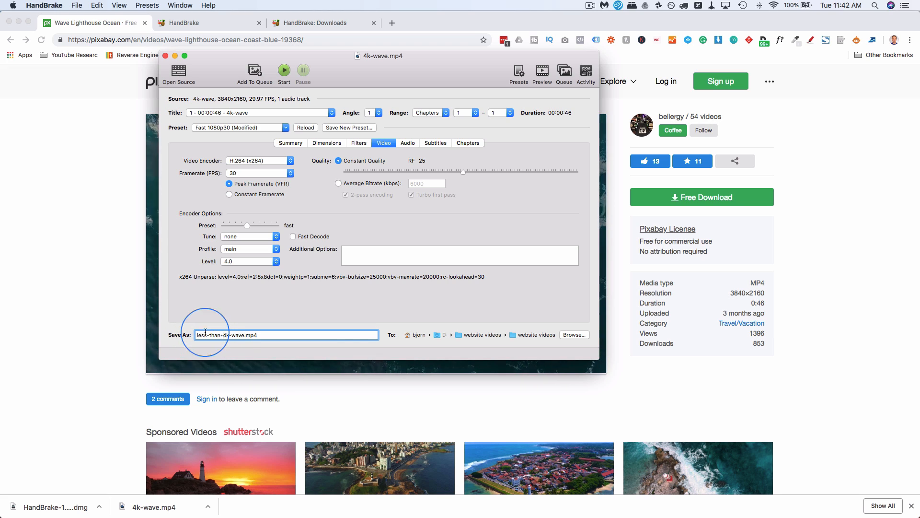
Browse the preset categories, including the Production presets, without changing the preset.
click(229, 128)
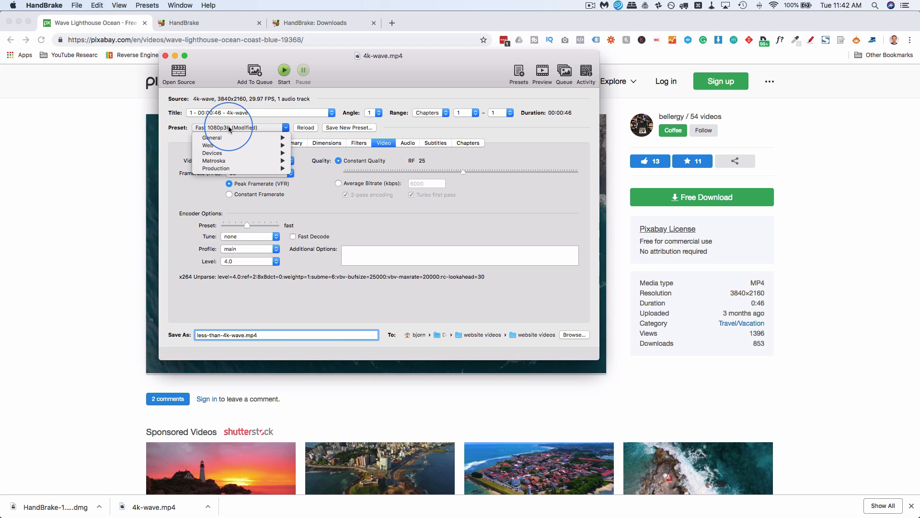
mouse_move(228, 137)
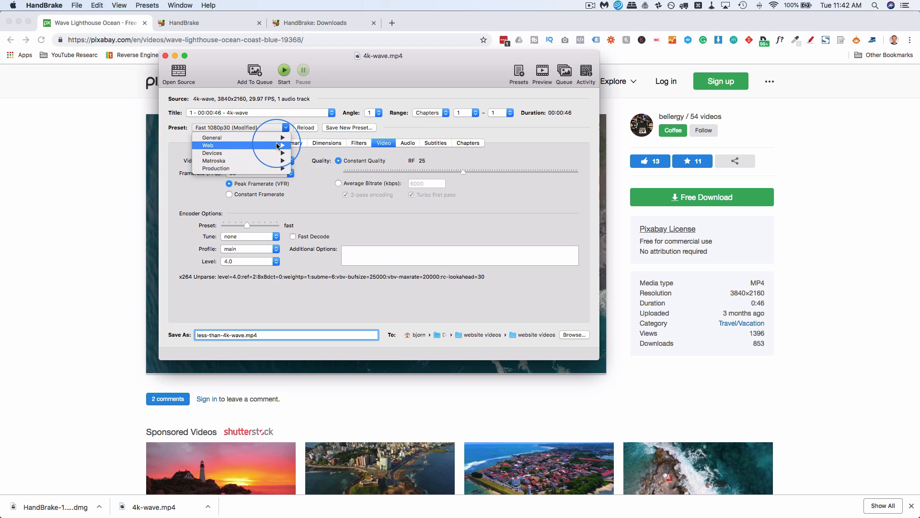
mouse_move(277, 146)
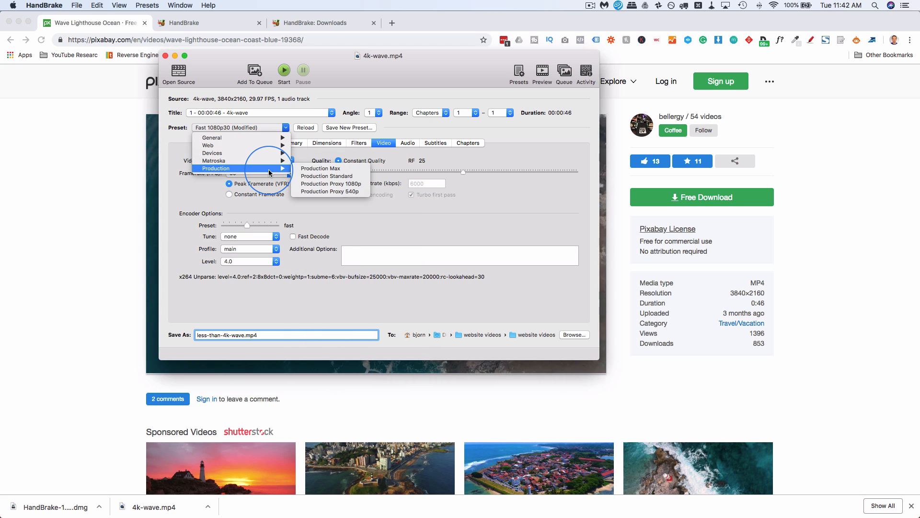
click(184, 153)
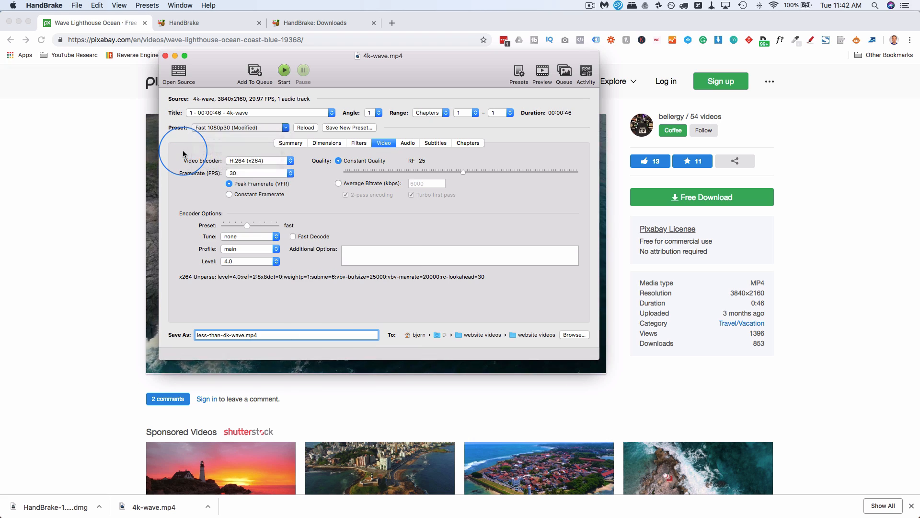
click(252, 128)
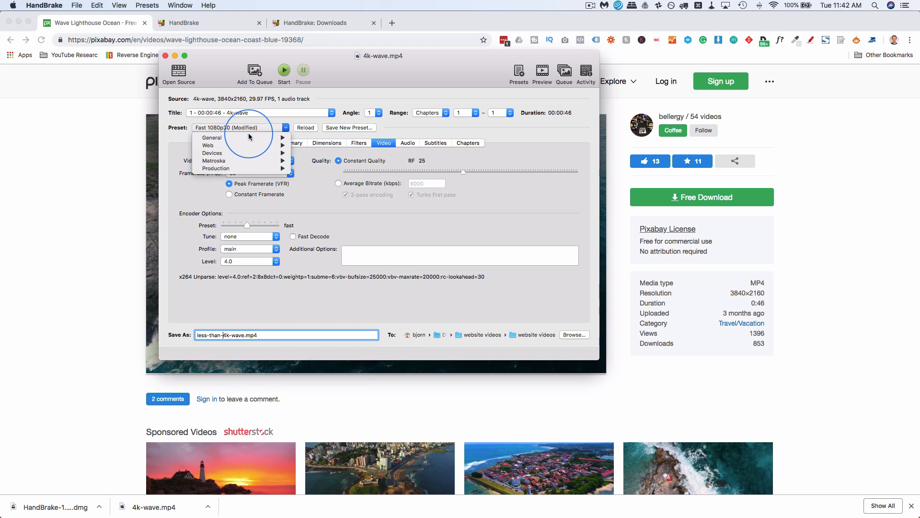
click(178, 148)
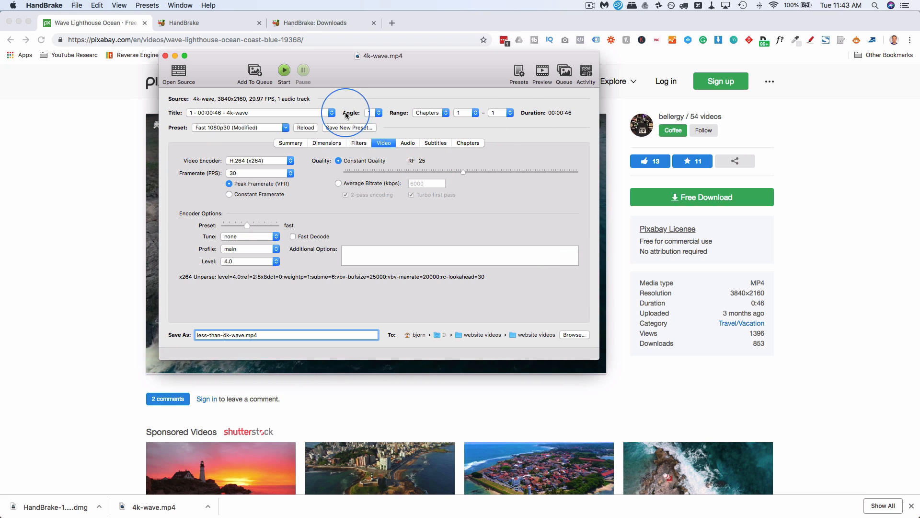
Start encoding the video.
click(284, 70)
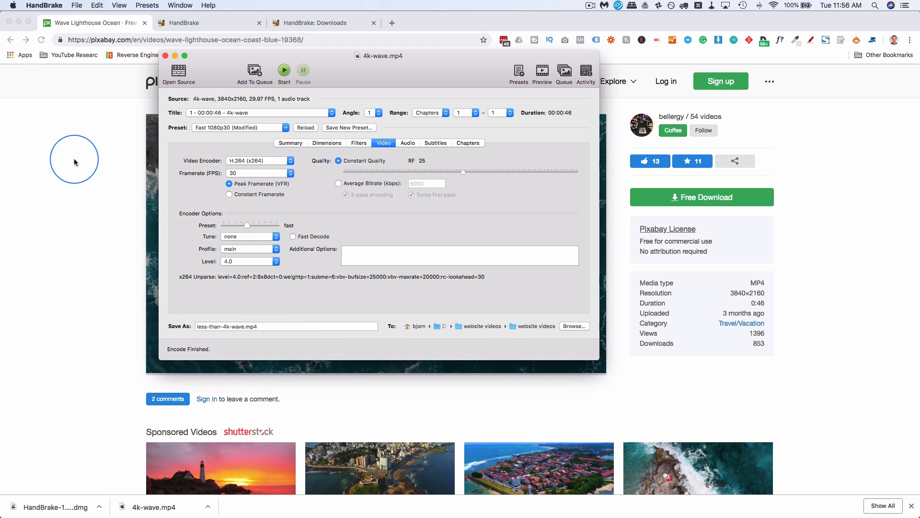
Compare the original and encoded video files in the website videos folder.
click(15, 46)
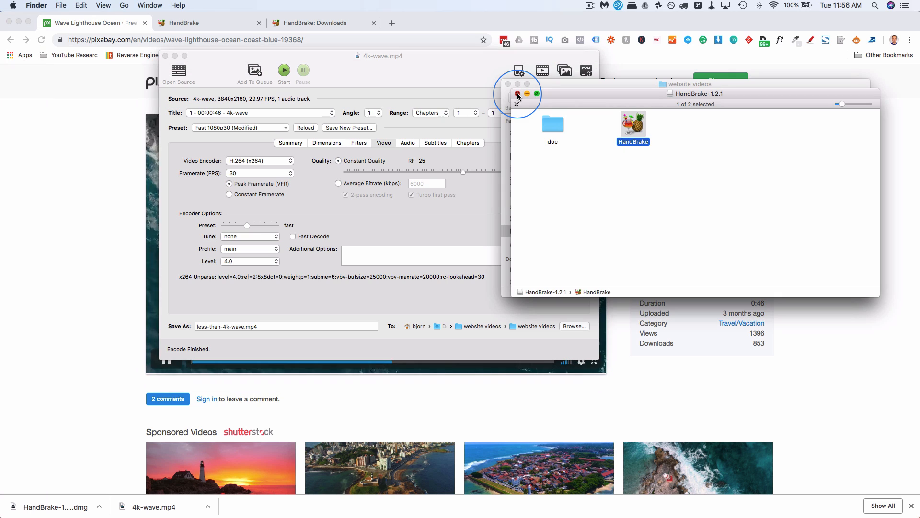
click(518, 94)
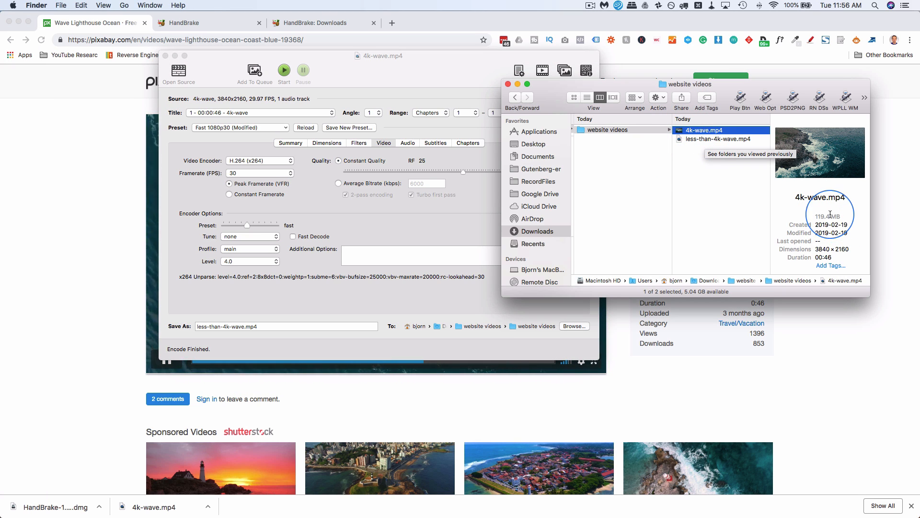
click(683, 140)
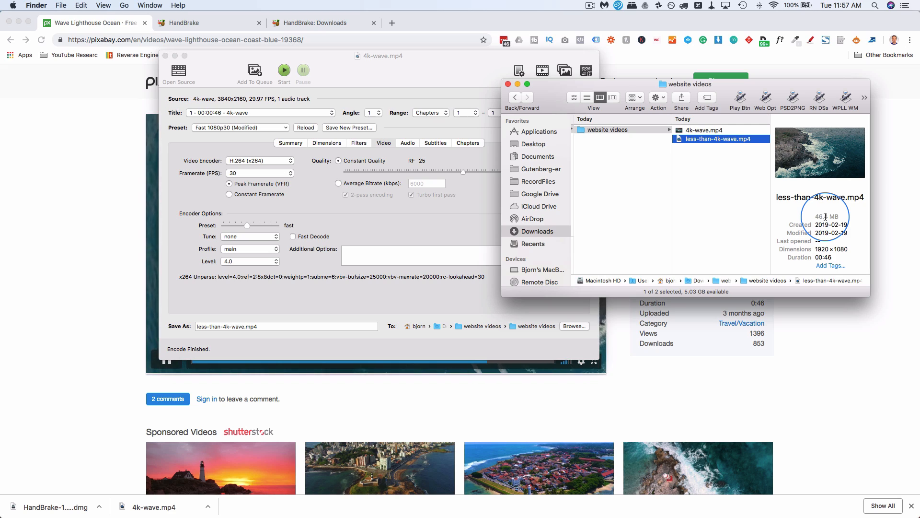
click(863, 339)
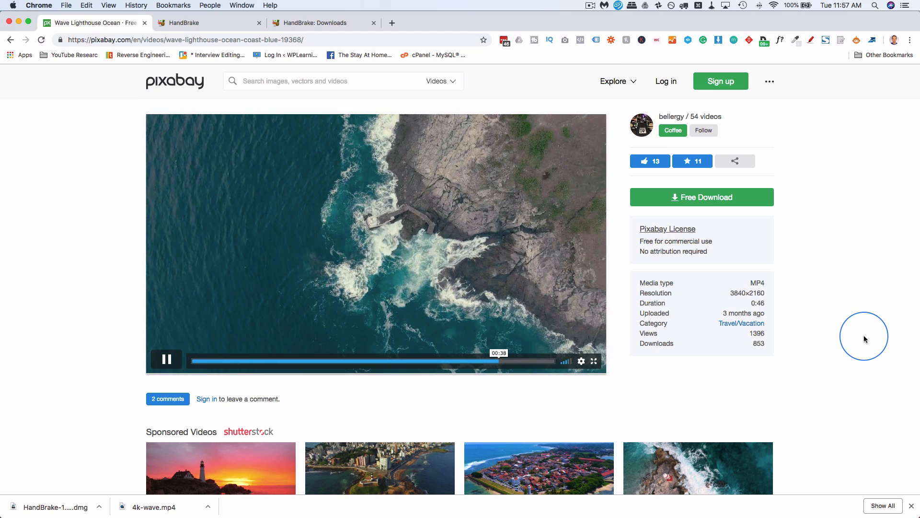
Open the Pixabay free download options and select the 1920×1080 size of the video.
click(710, 202)
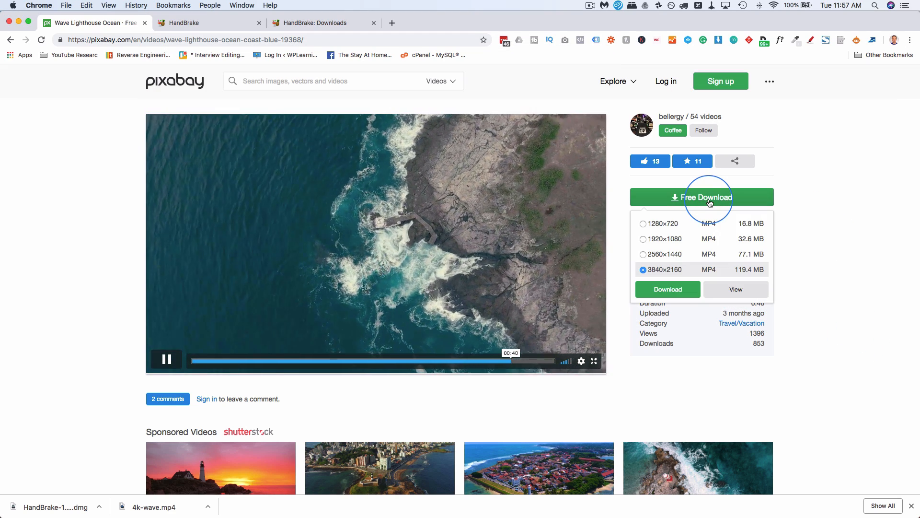
click(643, 239)
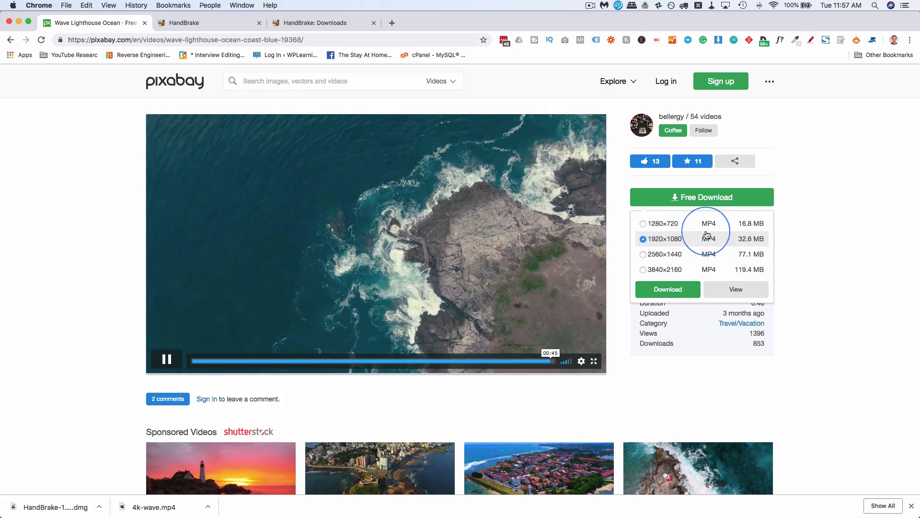
Switch to HandBrake and turn on Web Optimized in the Summary settings for the MP4 output.
mouse_move(9, 434)
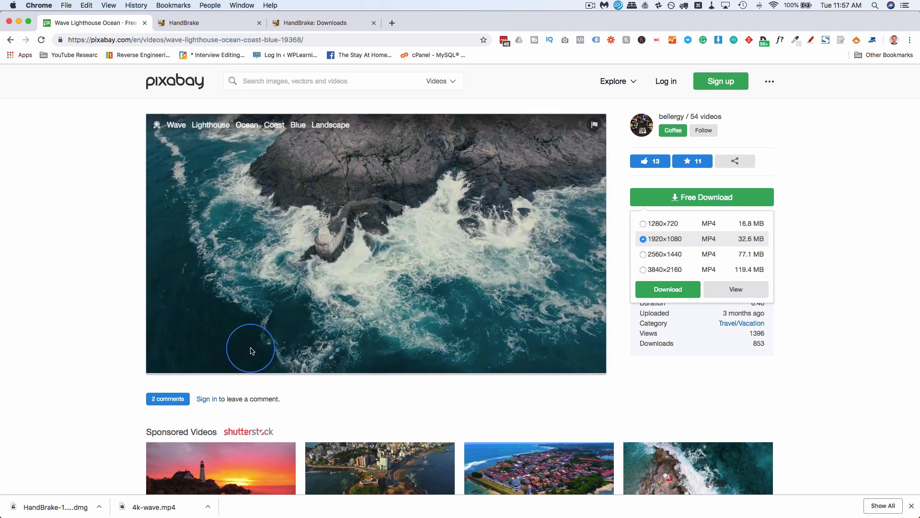
click(14, 432)
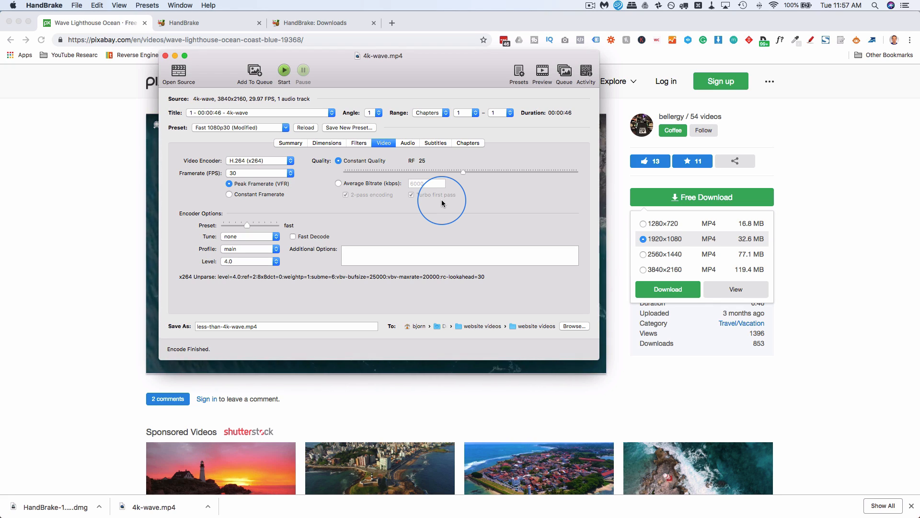
click(291, 142)
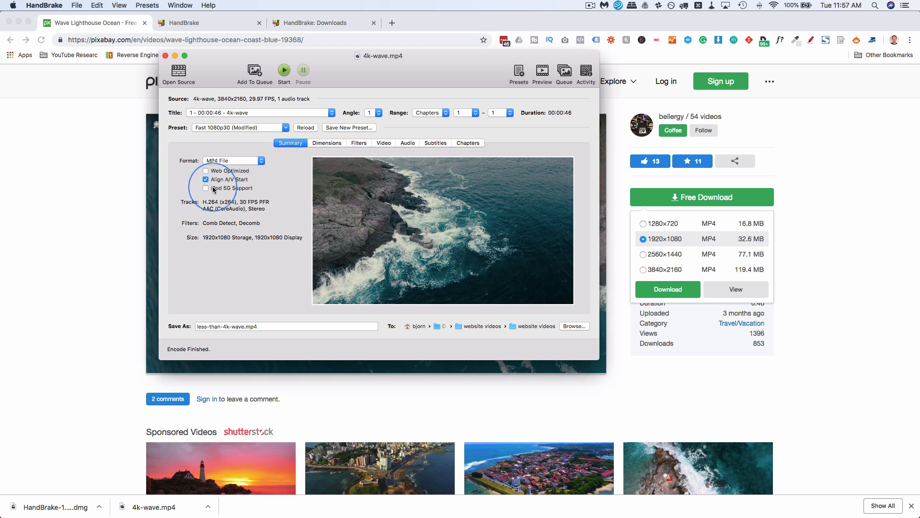
click(206, 171)
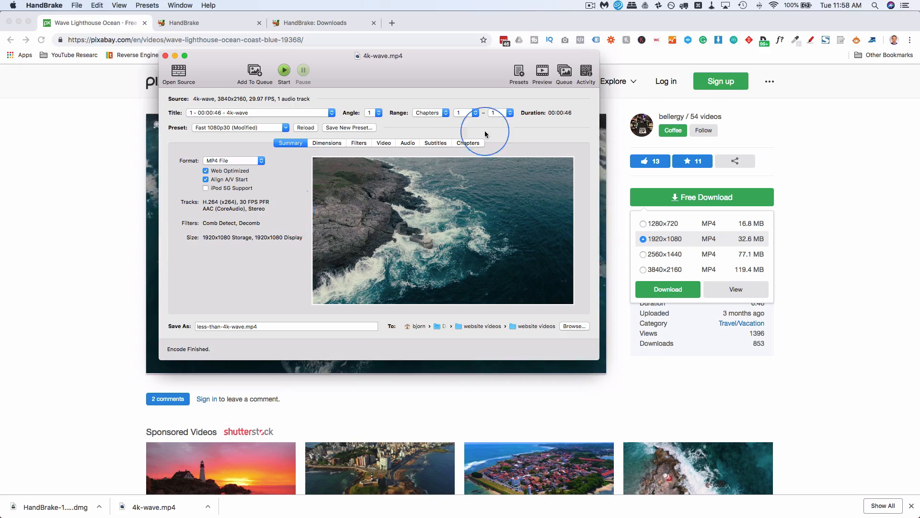
click(815, 180)
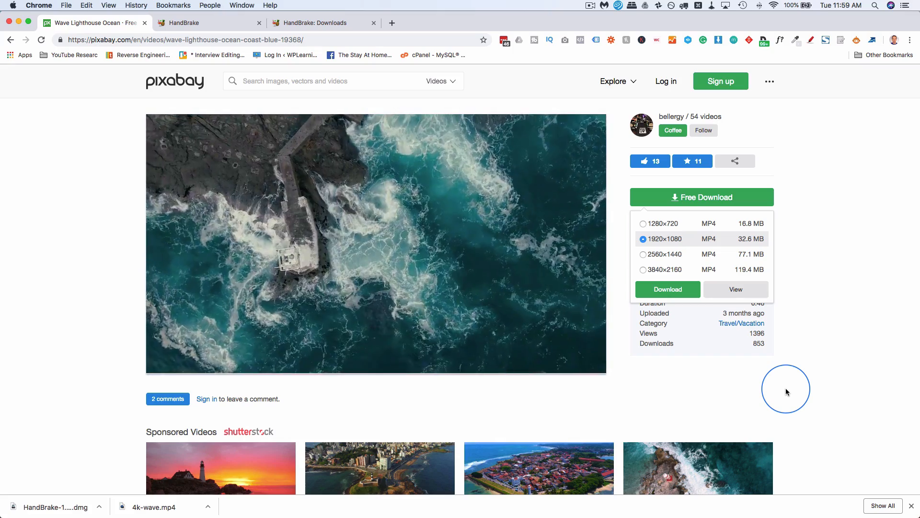
Preview the encoded less-than-4k-wave.mp4 and original 4k-wave.mp4 from the website videos folder to compare their quality.
mouse_move(1, 254)
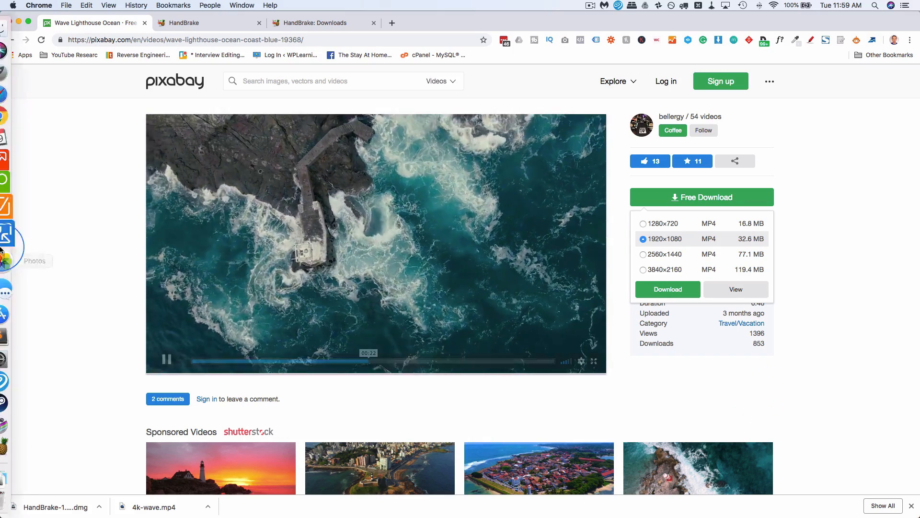
click(16, 35)
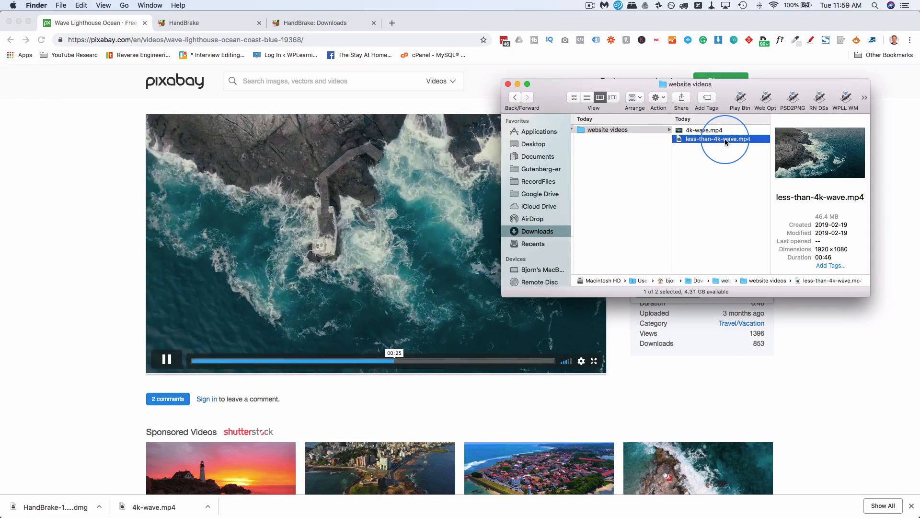
key(space)
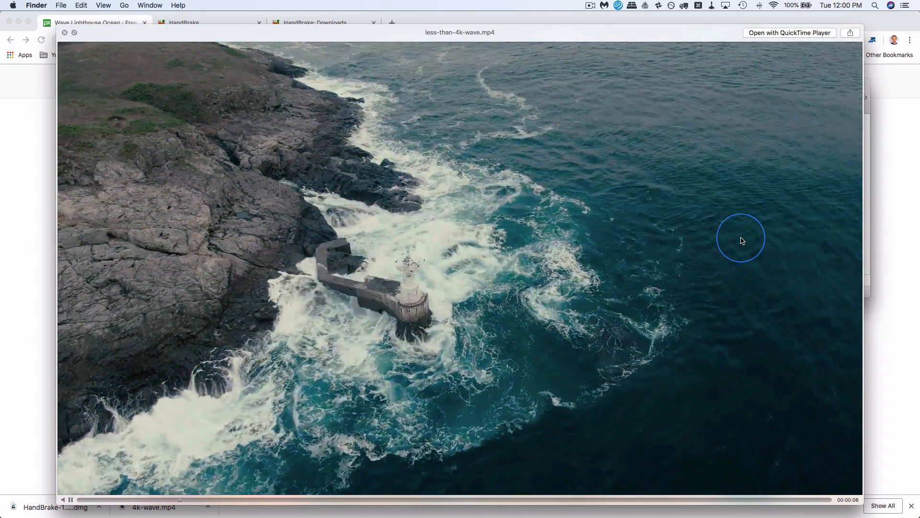
key(Up)
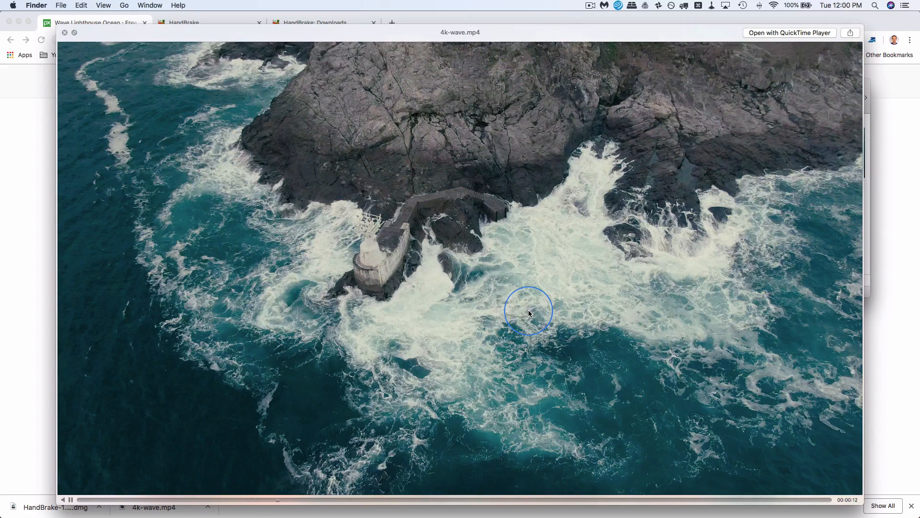
key(Down)
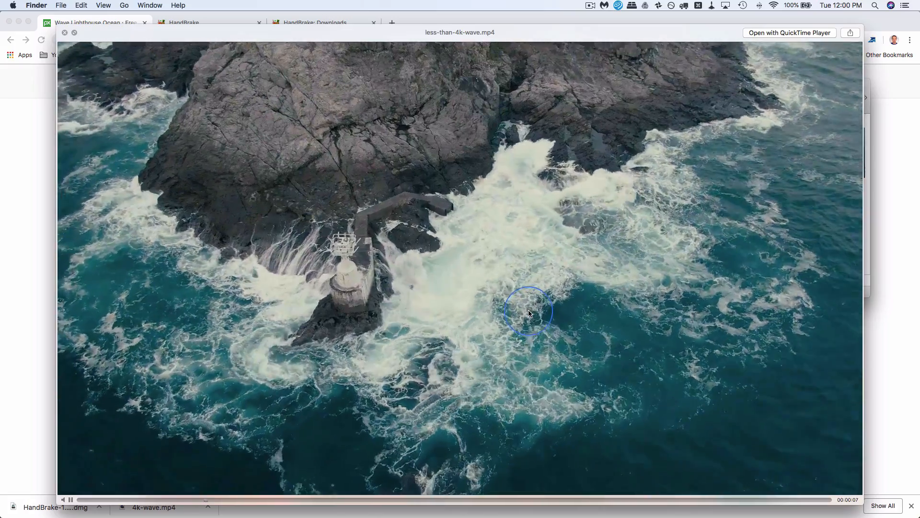